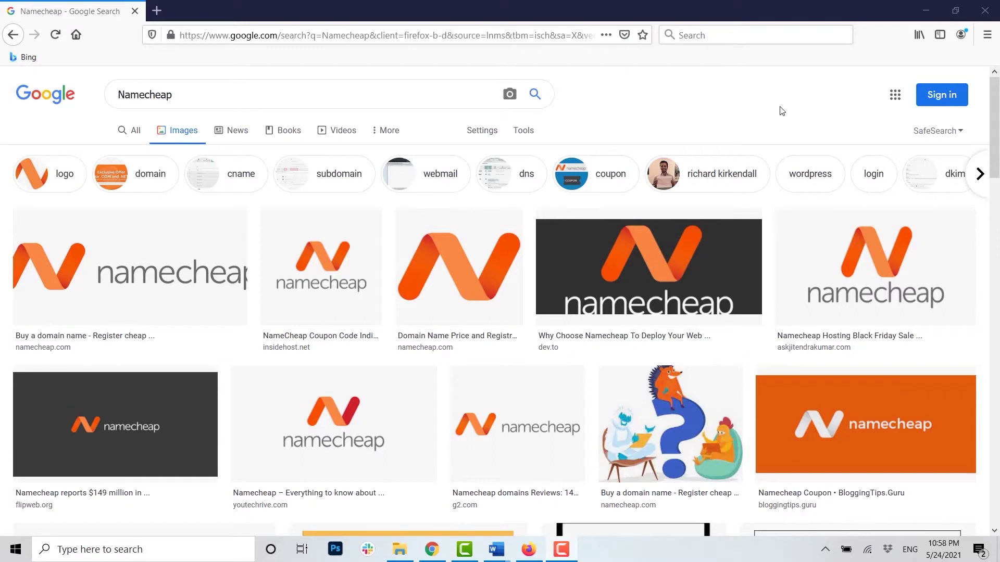
Step: Load namecheap.com in a new tab and bring up its sign-in form
{"action": "left_click", "coordinate": [157, 15]}
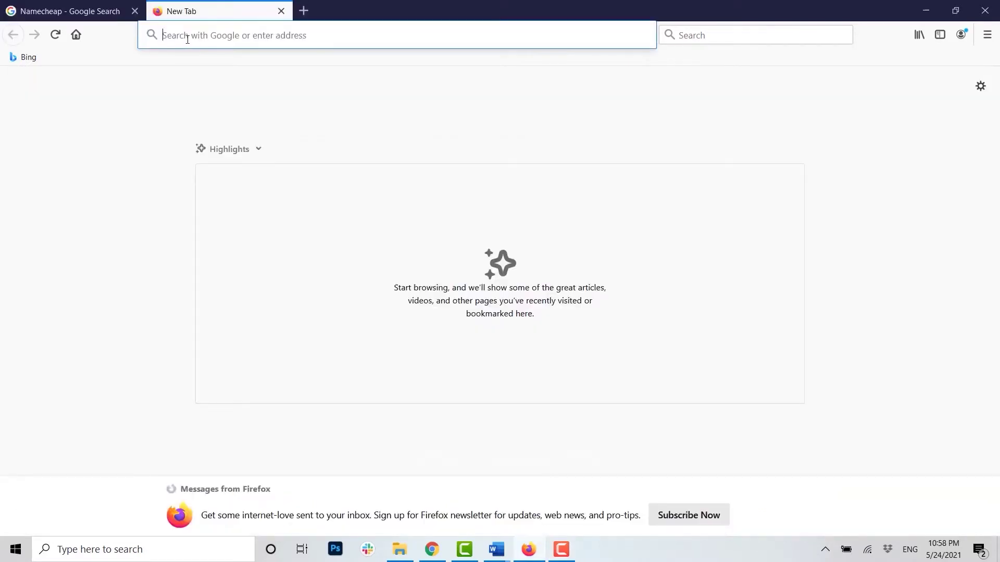
{"action": "type", "text": "Namecheap."}
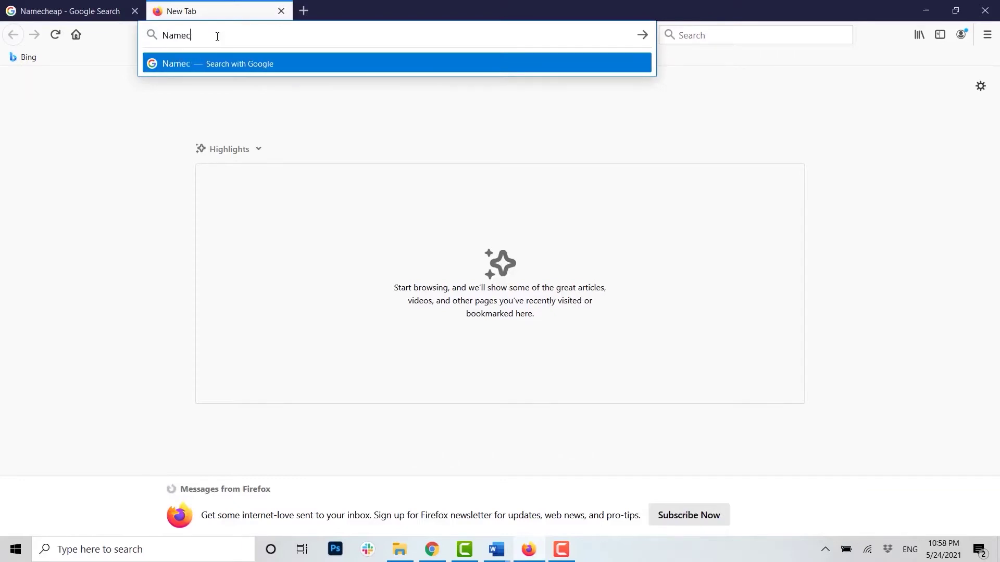
{"action": "type", "text": "com"}
{"action": "key", "text": "Return"}
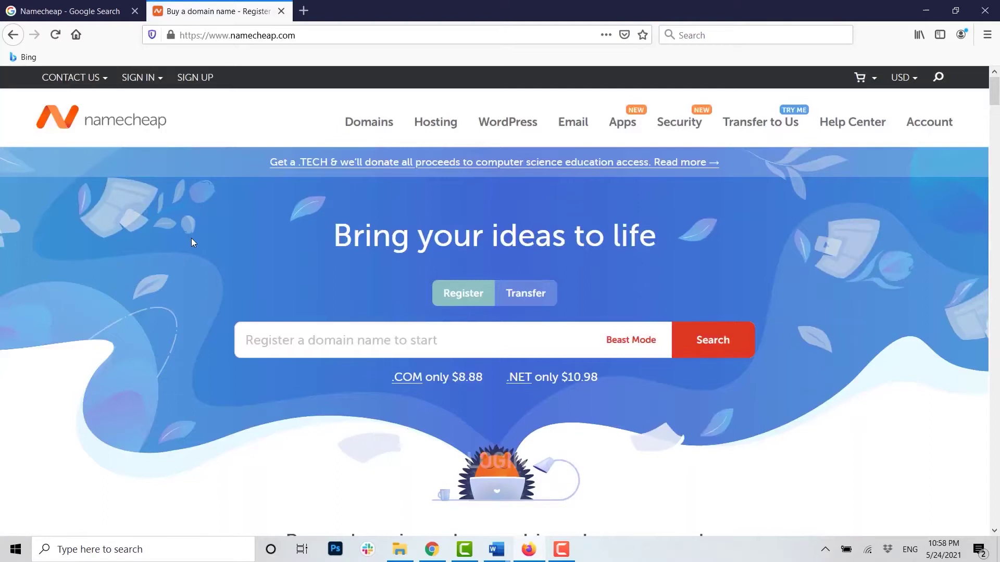
{"action": "mouse_move", "coordinate": [143, 83]}
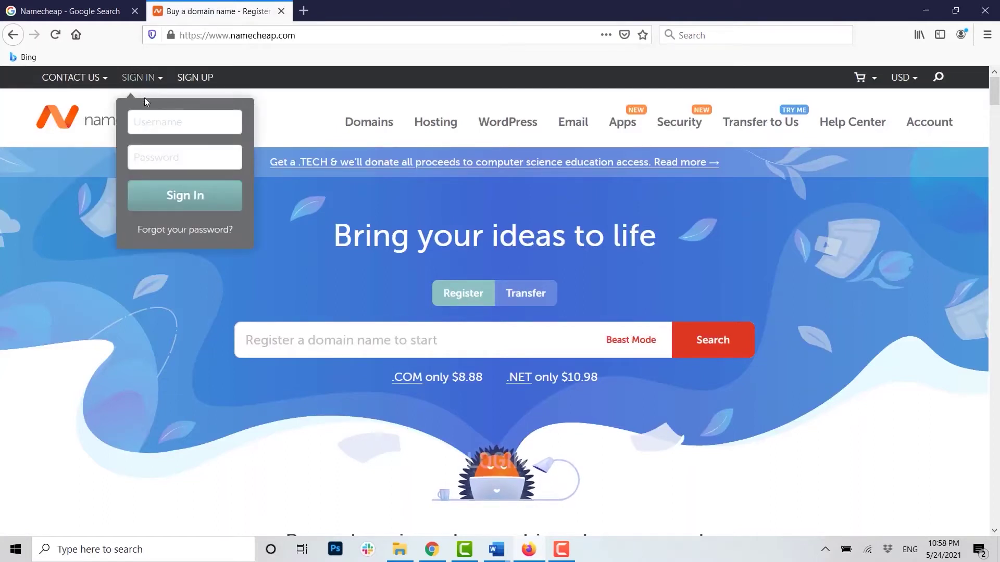
Step: Go to the Reset Password page and select the 'I know my email address' option
{"action": "left_click", "coordinate": [160, 234]}
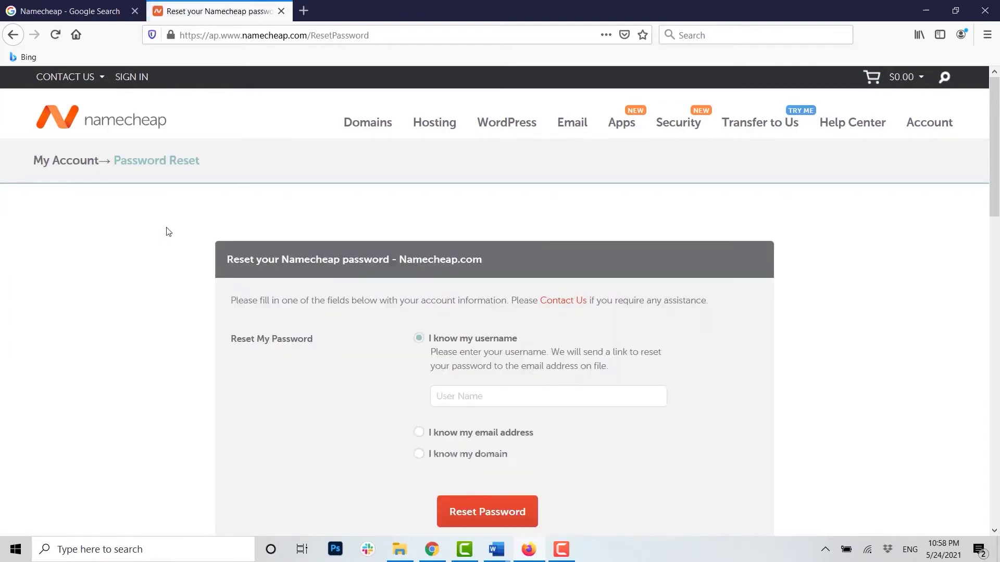
{"action": "scroll", "coordinate": [625, 232], "scroll_direction": "down", "scroll_amount": 3}
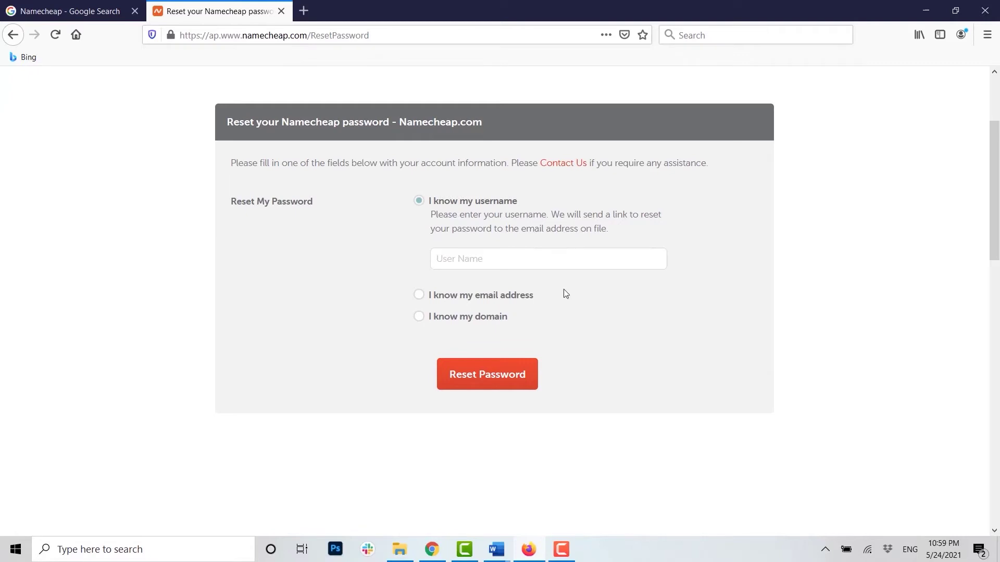
{"action": "left_click", "coordinate": [421, 295]}
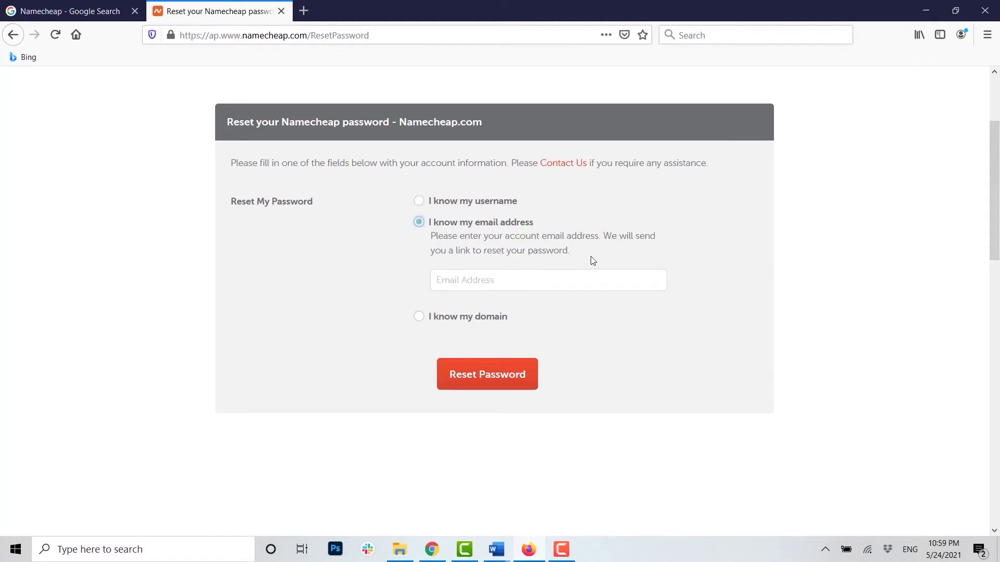
Step: Enter the account's email address and submit the password reset request
{"action": "left_click", "coordinate": [496, 281]}
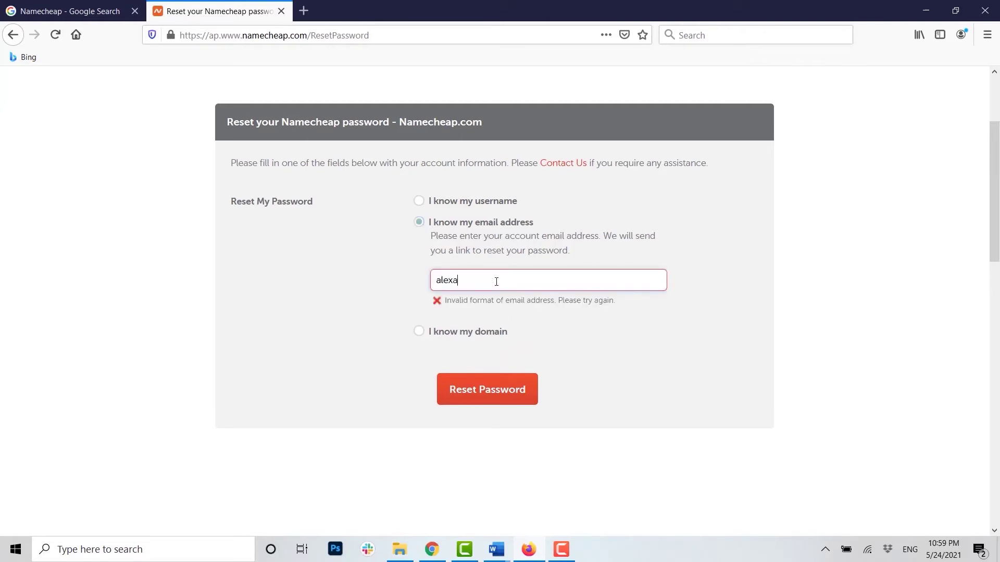
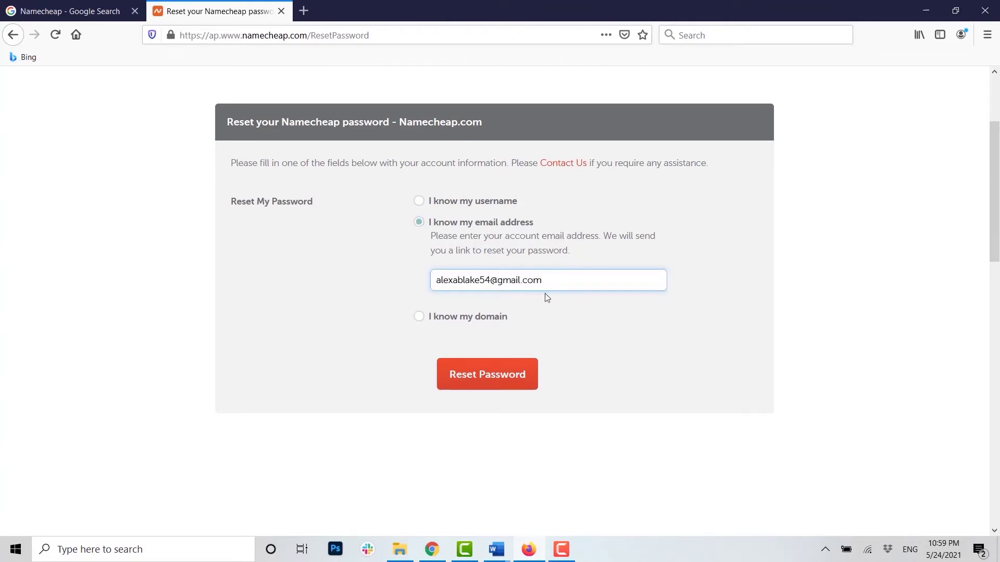
{"action": "left_click", "coordinate": [493, 383]}
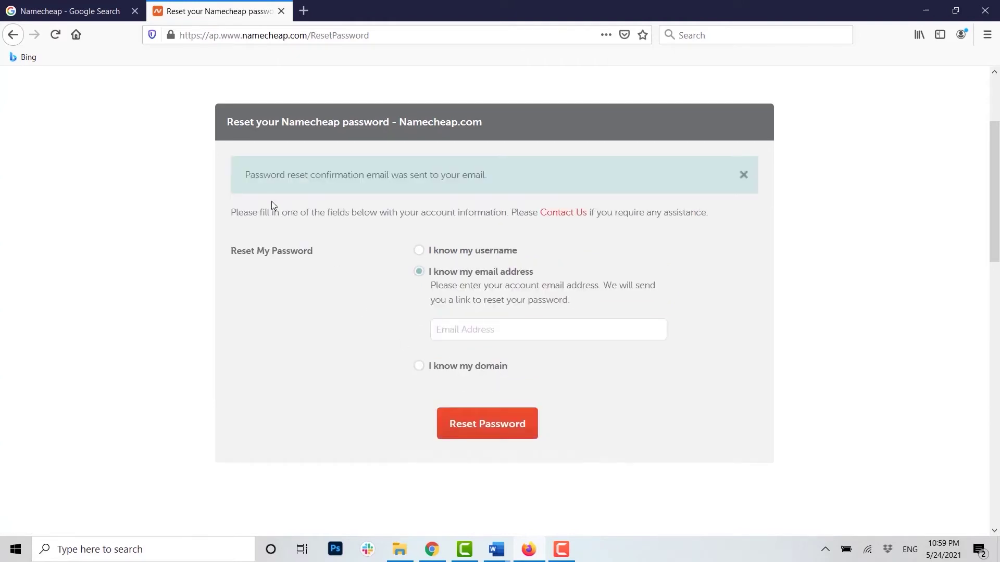
Step: Highlight the reset confirmation message, then start a blank browser tab
{"action": "left_click_drag", "start_coordinate": [504, 177], "coordinate": [242, 180]}
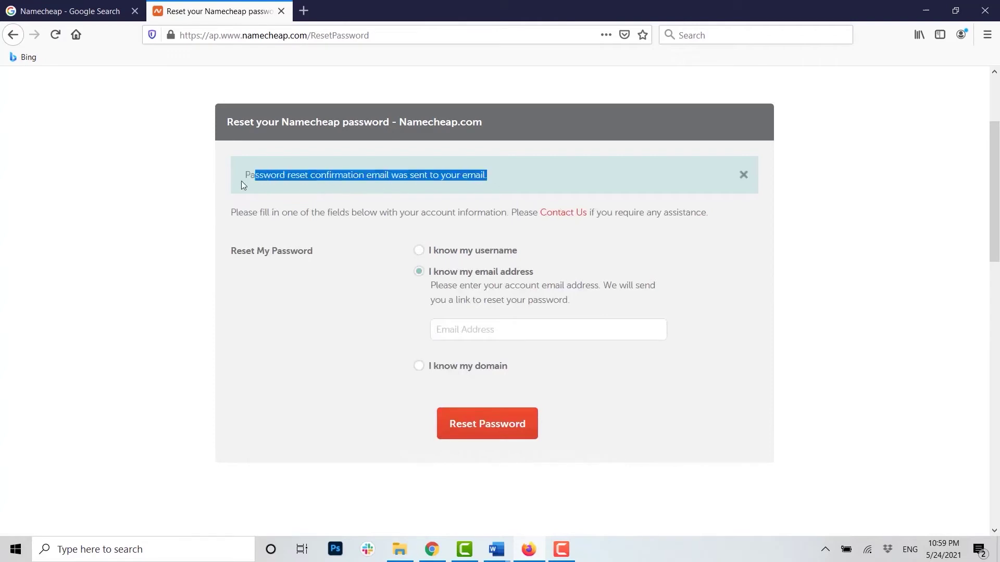
{"action": "left_click", "coordinate": [530, 169]}
{"action": "left_click", "coordinate": [304, 11]}
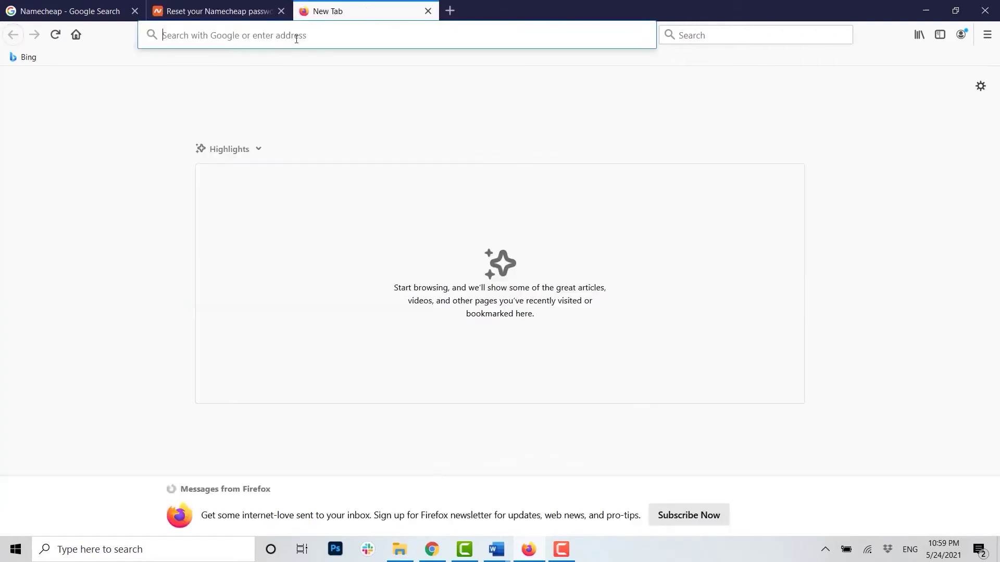
Step: Open Gmail and sign in with the account's email address and password
{"action": "type", "text": "mail"}
{"action": "key", "text": "Return"}
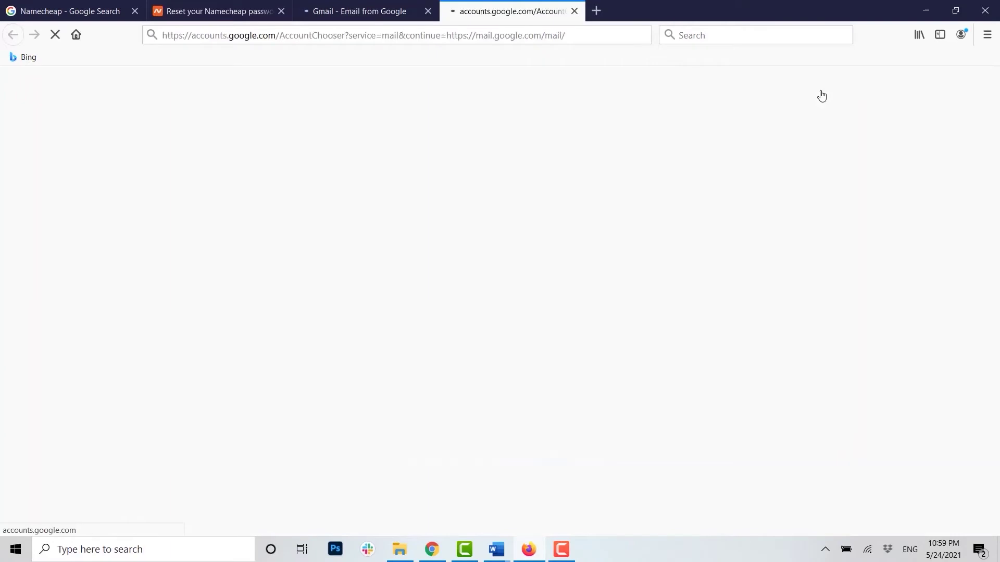
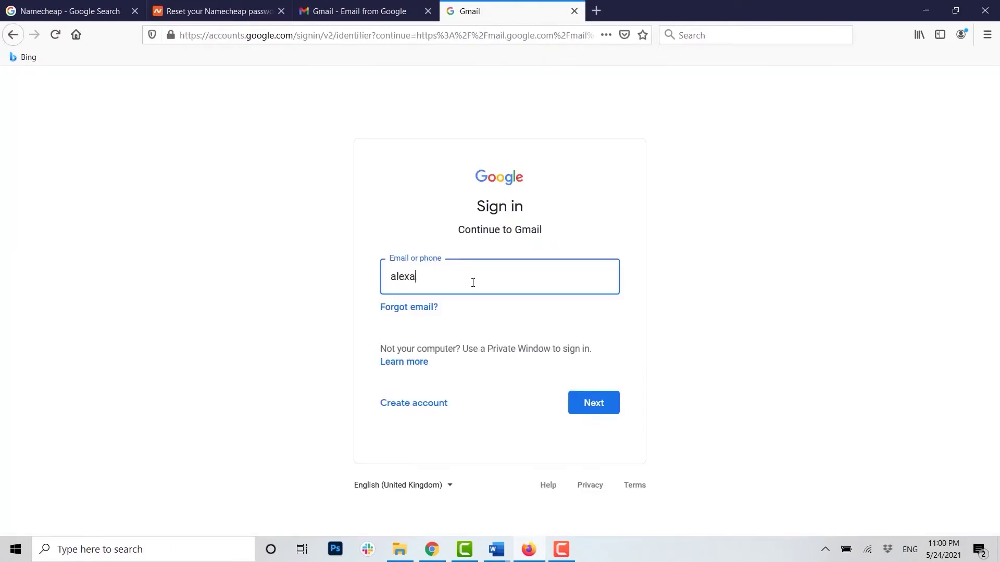
{"action": "left_click", "coordinate": [612, 405]}
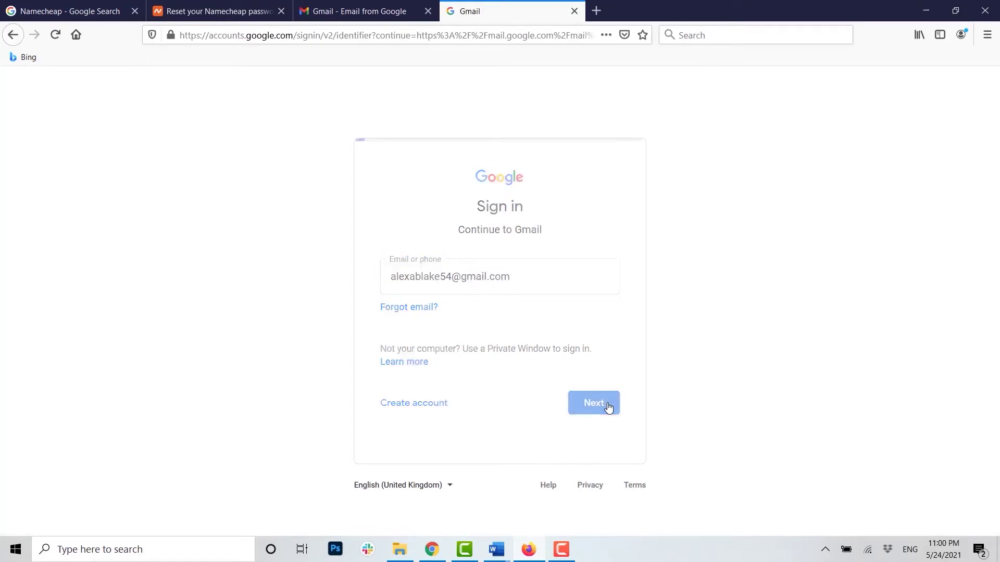
{"action": "type", "text": "•••••••••••"}
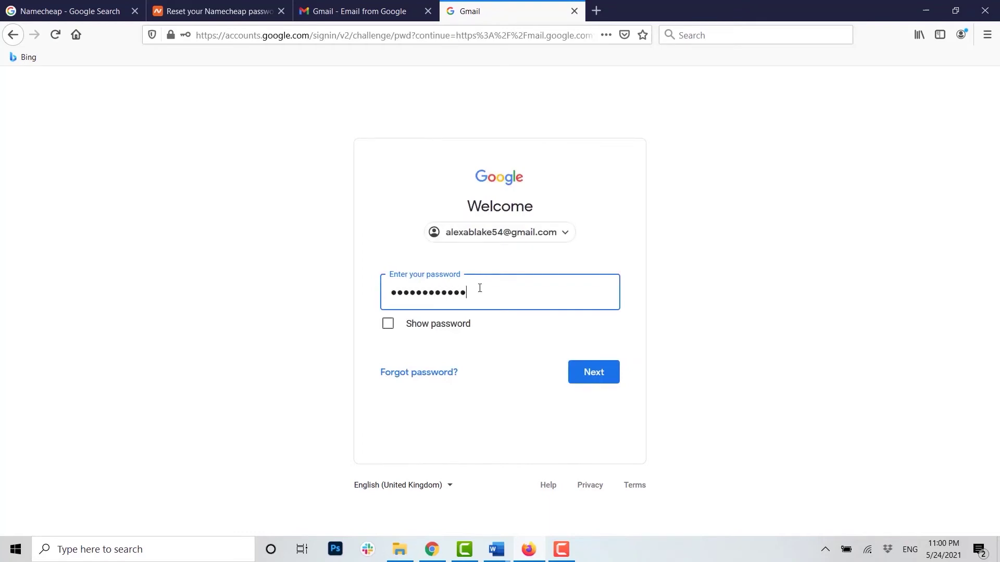
{"action": "left_click", "coordinate": [593, 365]}
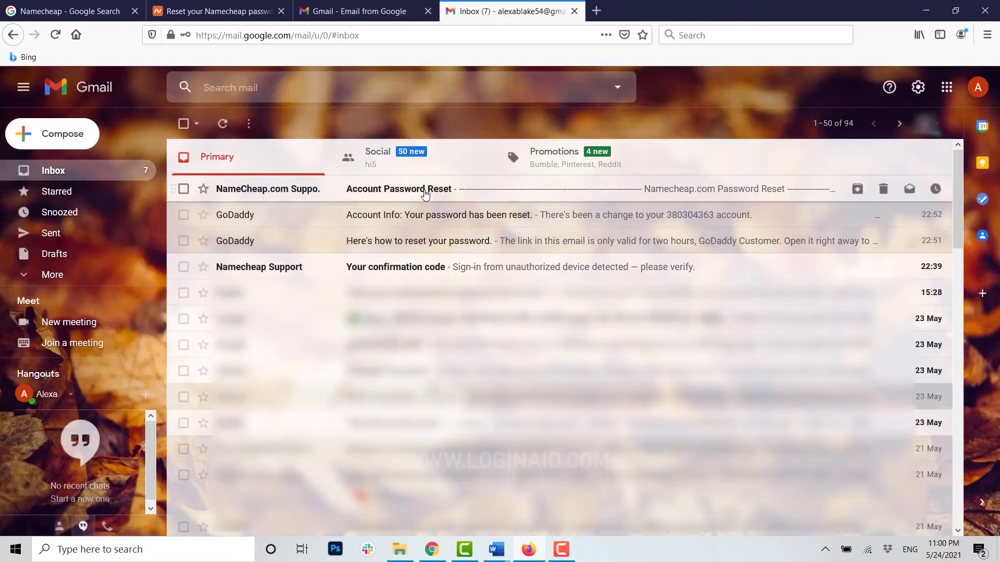
Step: Open the 'Account Password Reset' email and follow its Namecheap resetpassword link
{"action": "left_click", "coordinate": [474, 200]}
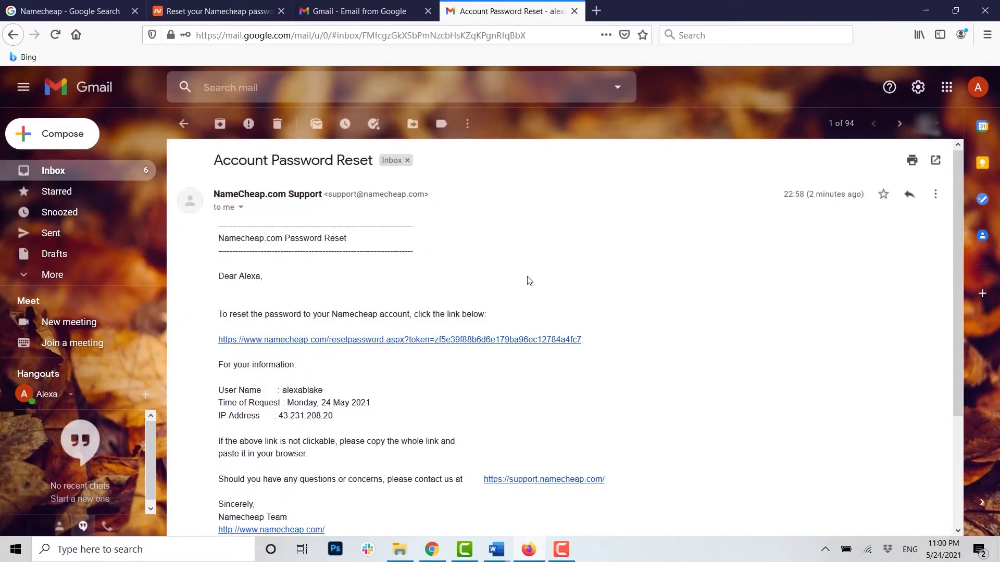
{"action": "scroll", "coordinate": [731, 339], "scroll_direction": "down", "scroll_amount": 2}
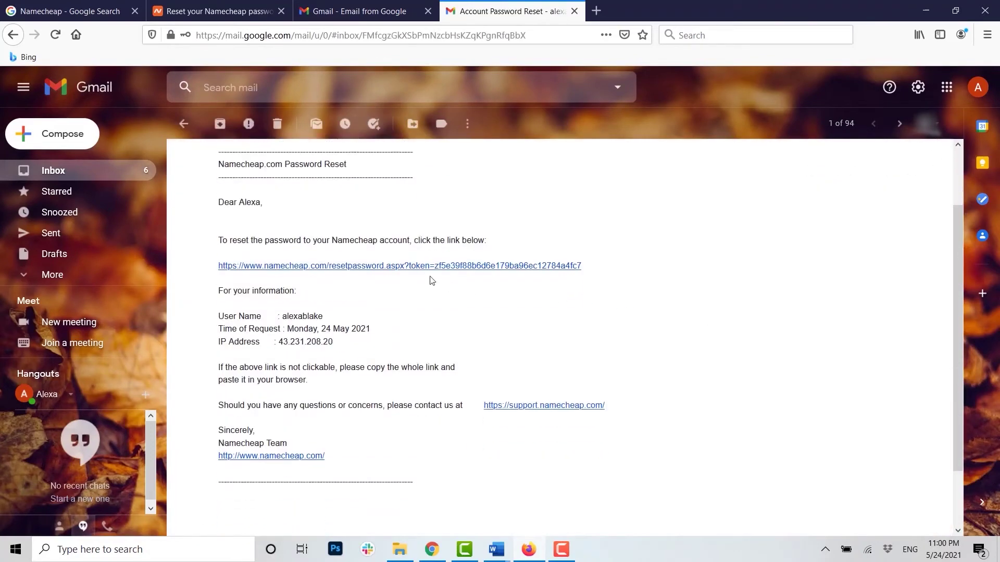
{"action": "left_click", "coordinate": [410, 266]}
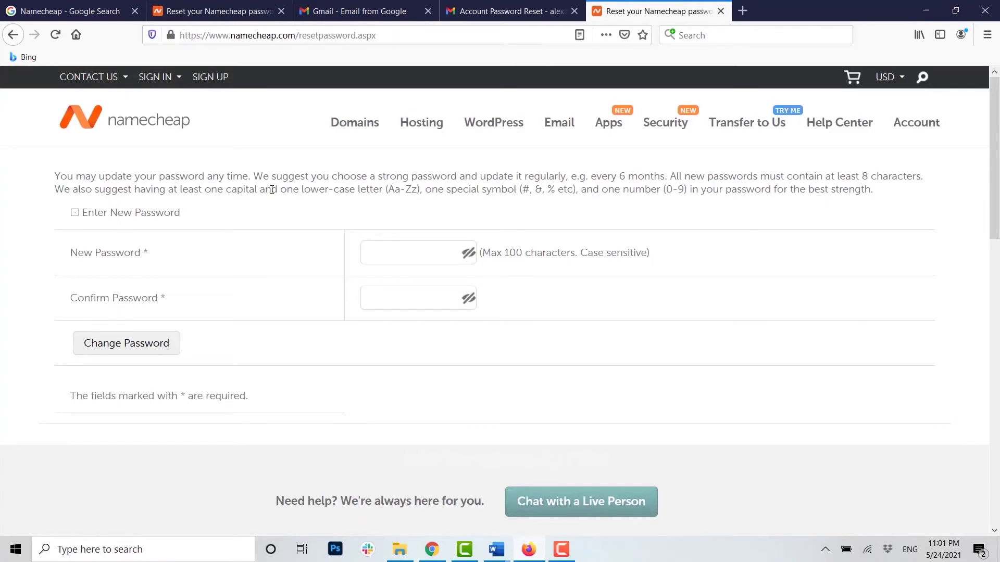
Step: Enter the new password in New Password and Confirm Password, then save it
{"action": "left_click", "coordinate": [377, 249]}
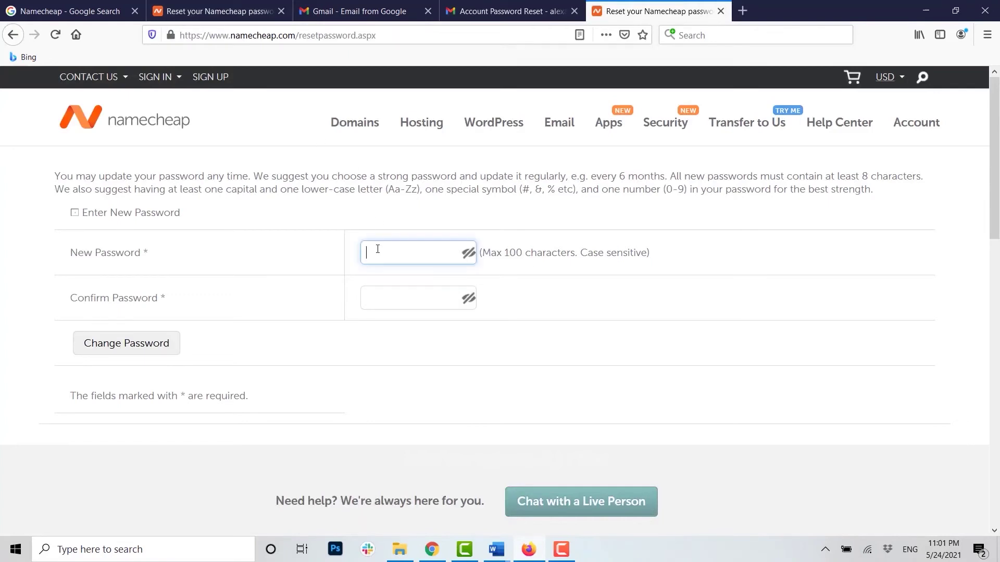
{"action": "type", "text": "••••••"}
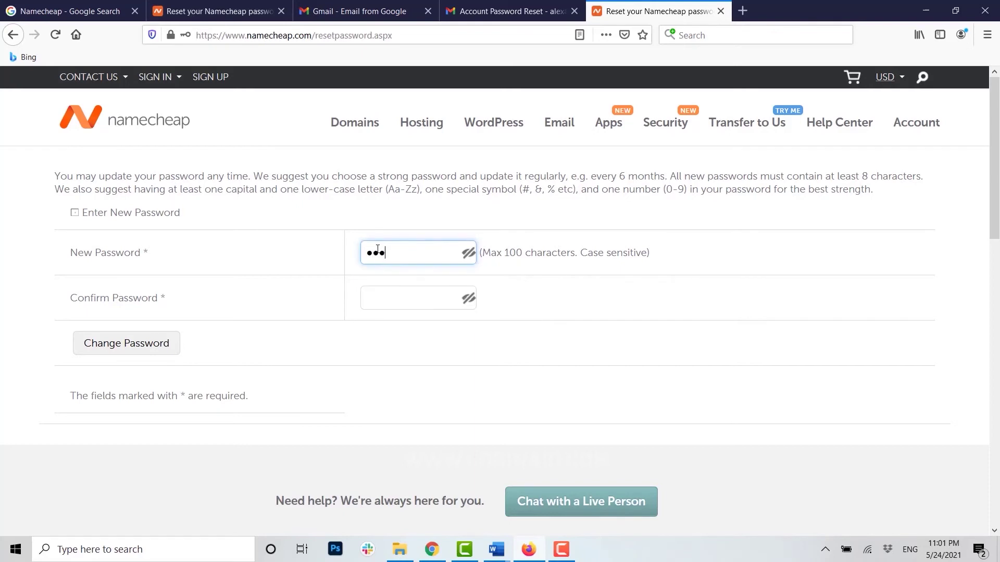
{"action": "type", "text": "••"}
{"action": "left_click", "coordinate": [403, 302]}
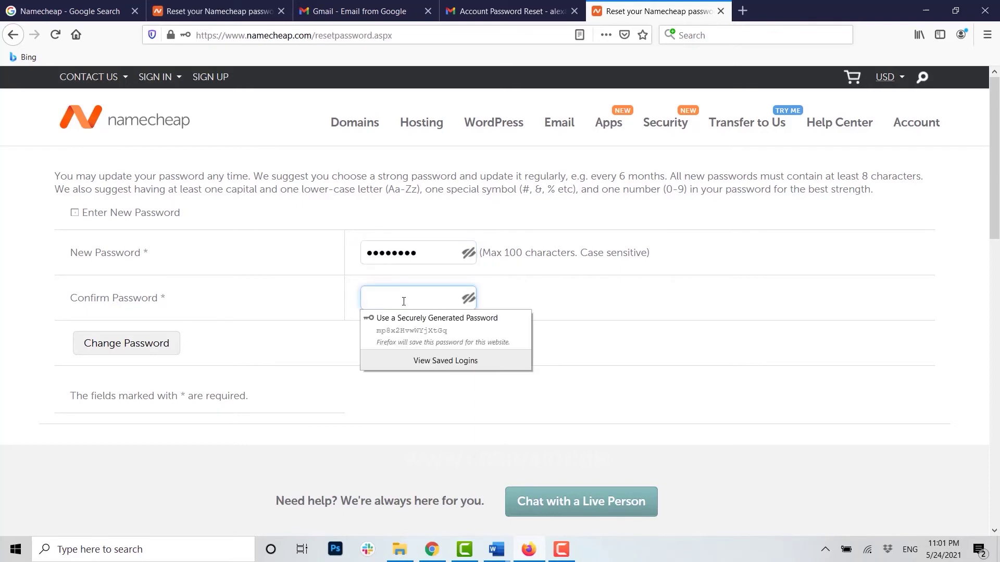
{"action": "type", "text": "••••••••"}
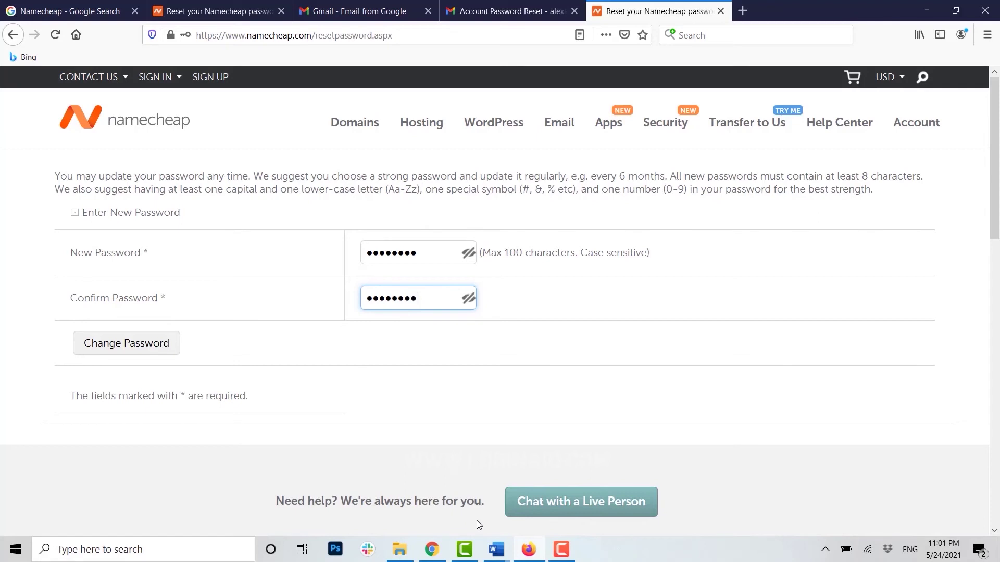
{"action": "left_click", "coordinate": [130, 341]}
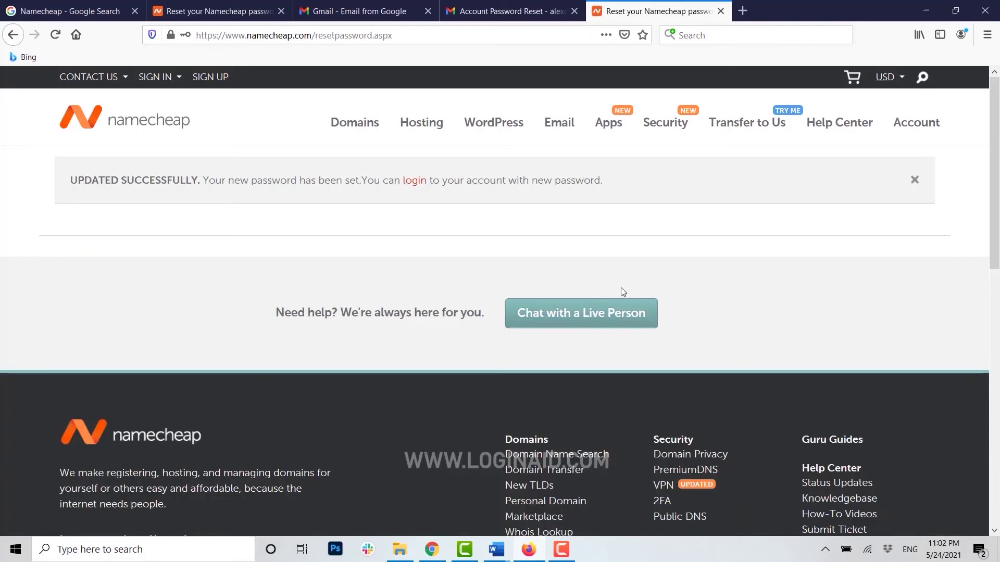
Step: Log in to Namecheap with the account username and the new password
{"action": "left_click", "coordinate": [414, 181]}
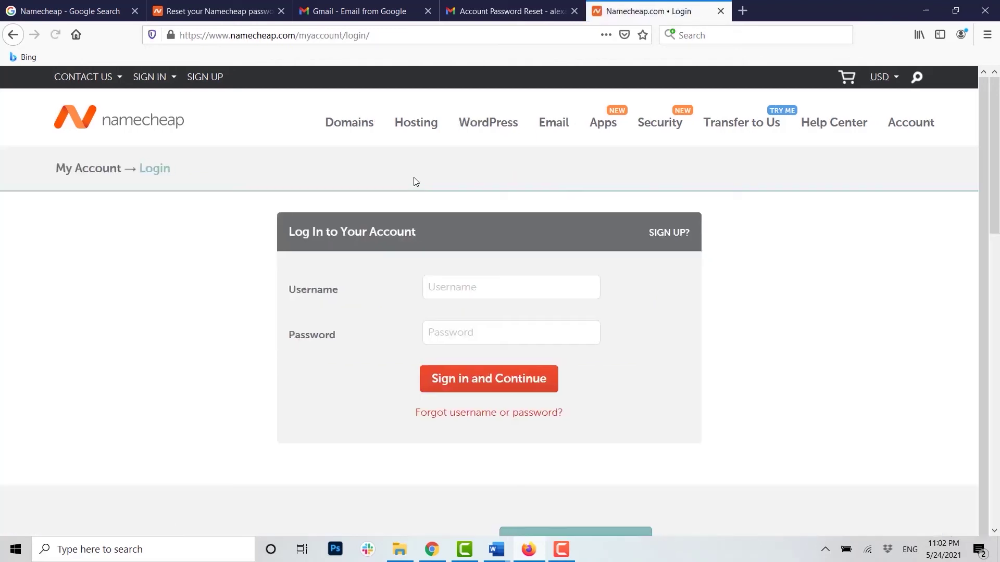
{"action": "left_click", "coordinate": [474, 290]}
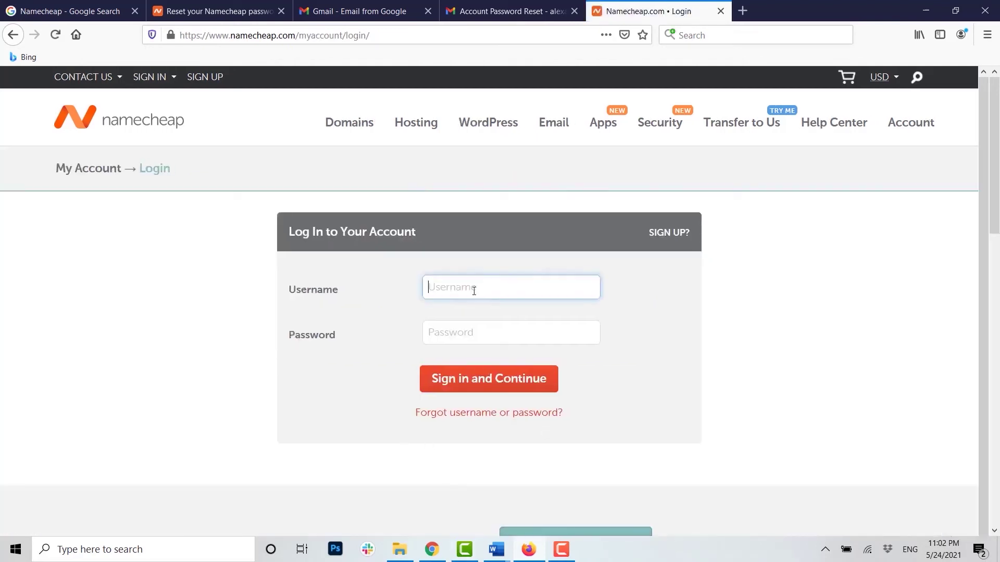
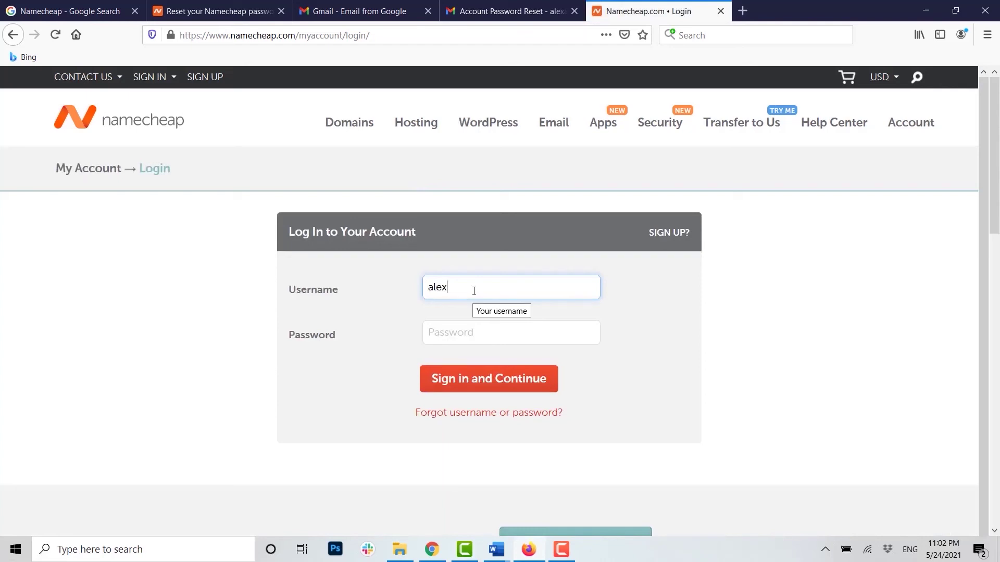
{"action": "left_click", "coordinate": [473, 339]}
{"action": "type", "text": "••••••"}
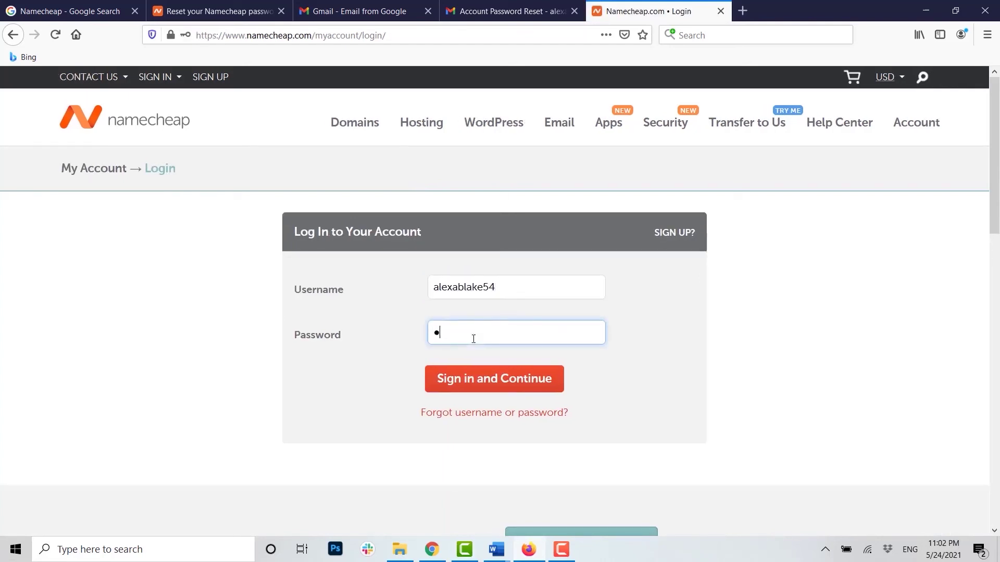
{"action": "type", "text": "•••"}
{"action": "left_click", "coordinate": [480, 380]}
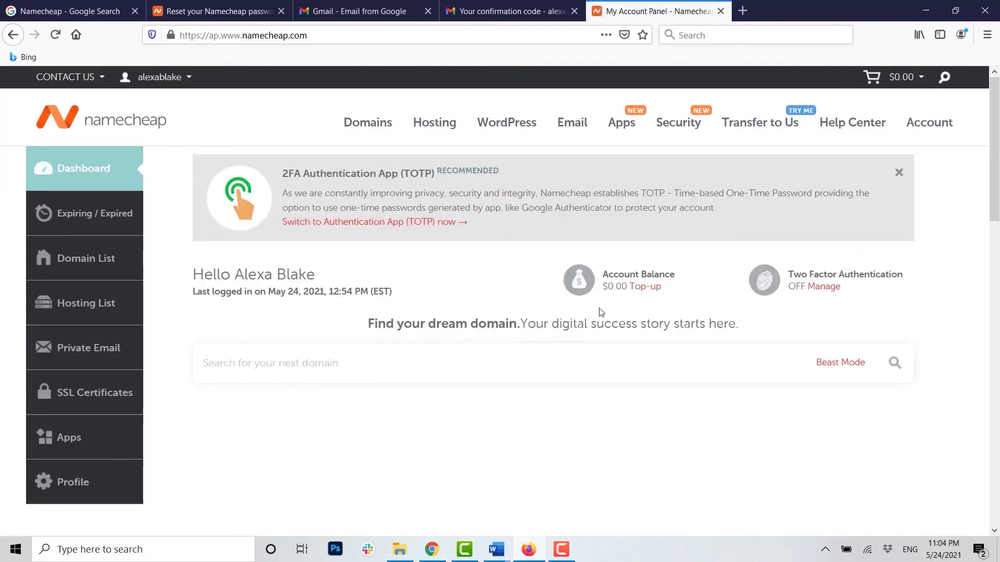
{"action": "scroll", "coordinate": [601, 312], "scroll_direction": "down", "scroll_amount": 4}
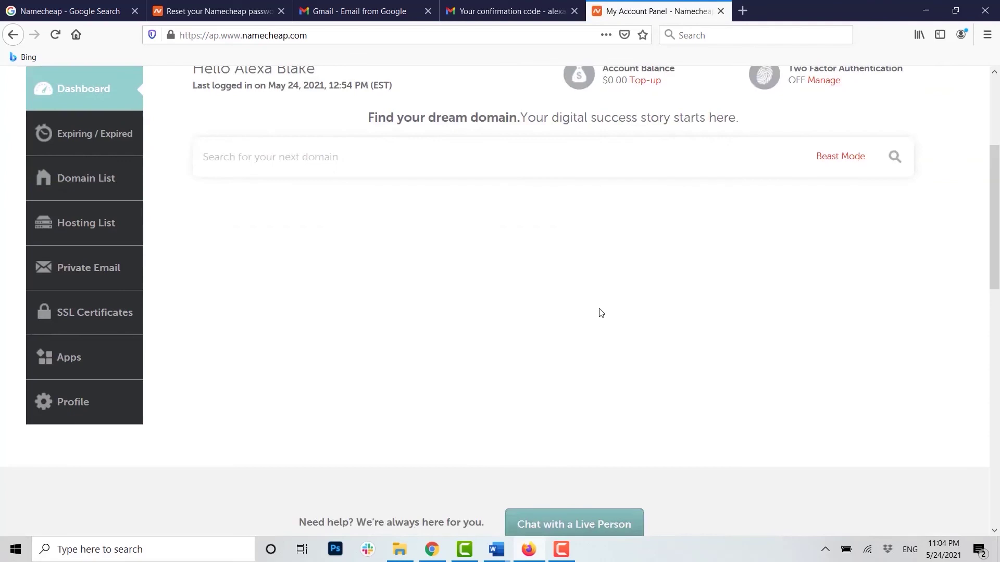